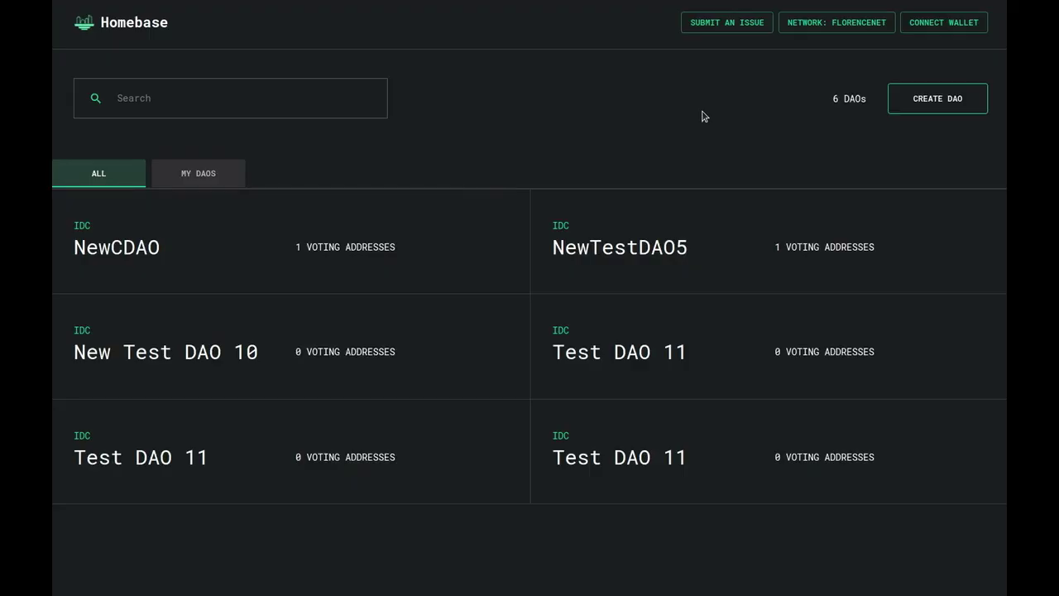
Start a new DAO from the DAO list with CREATE DAO
click(918, 105)
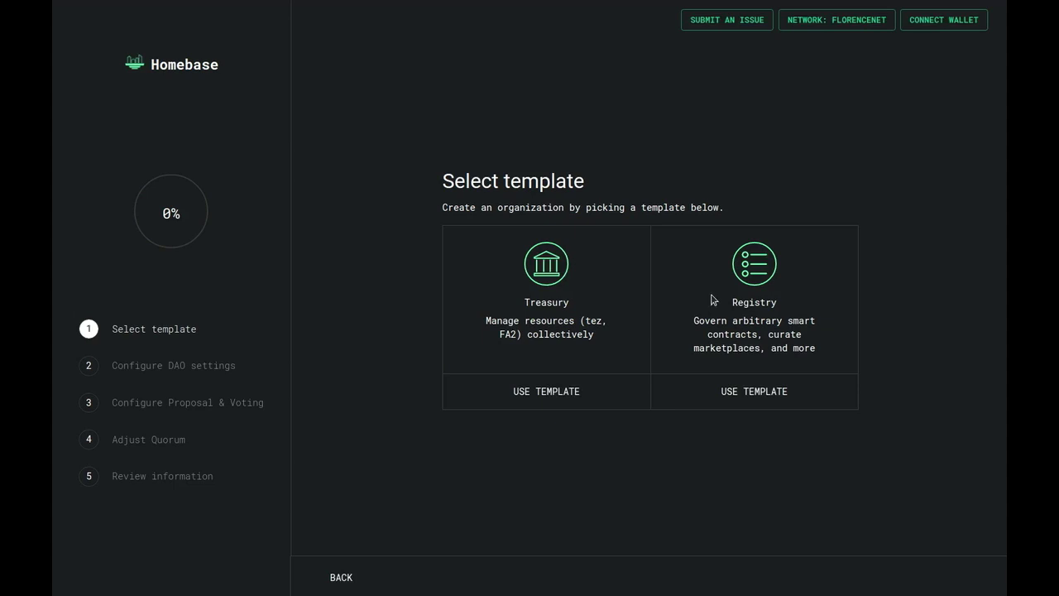
Pick the Registry template for the new DAO
click(780, 392)
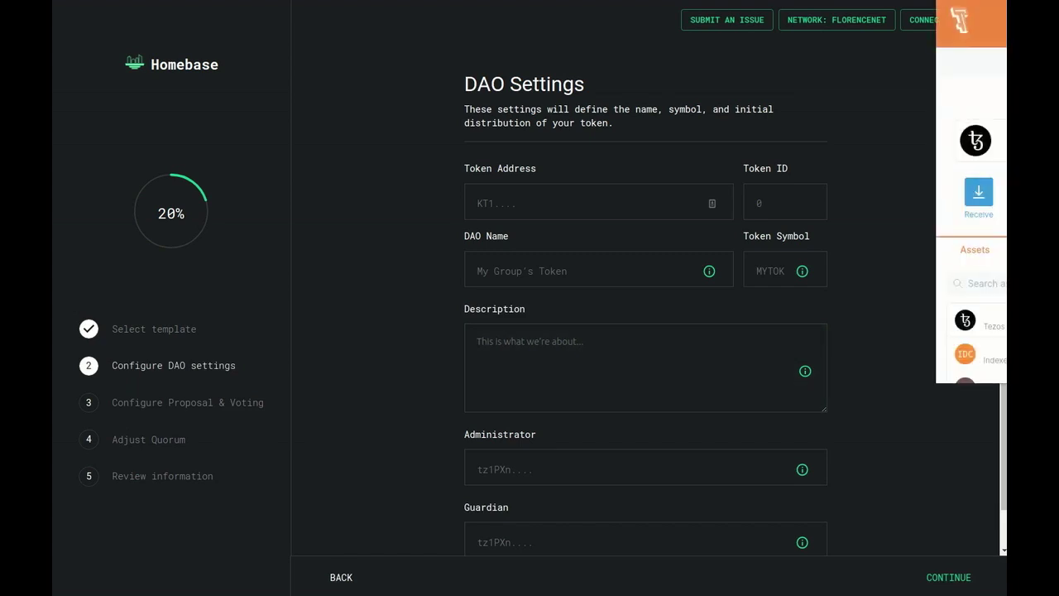
Copy the IDC token's contract address from the wallet into Token Address
click(964, 353)
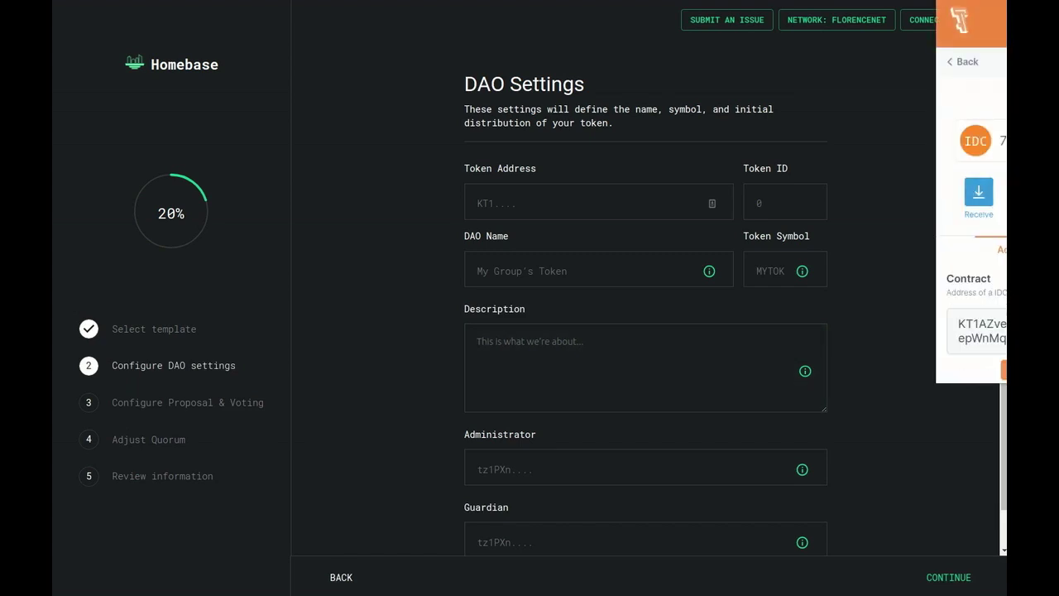
click(976, 331)
click(551, 199)
key(ctrl+v)
click(787, 201)
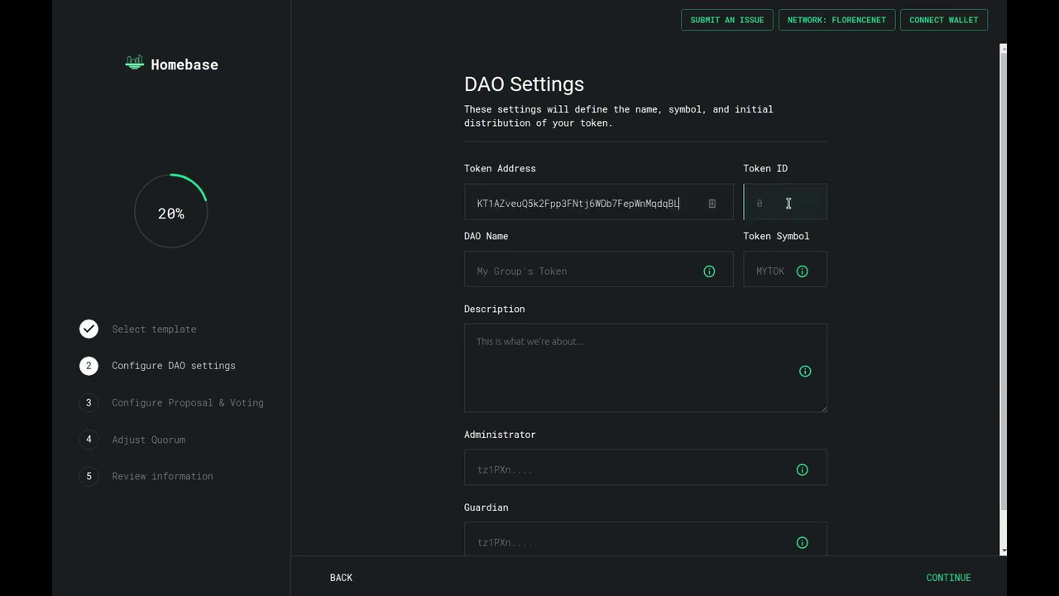
Name the DAO 'My DAO' with symbol MYDAO and description 'My DAO description'
click(521, 287)
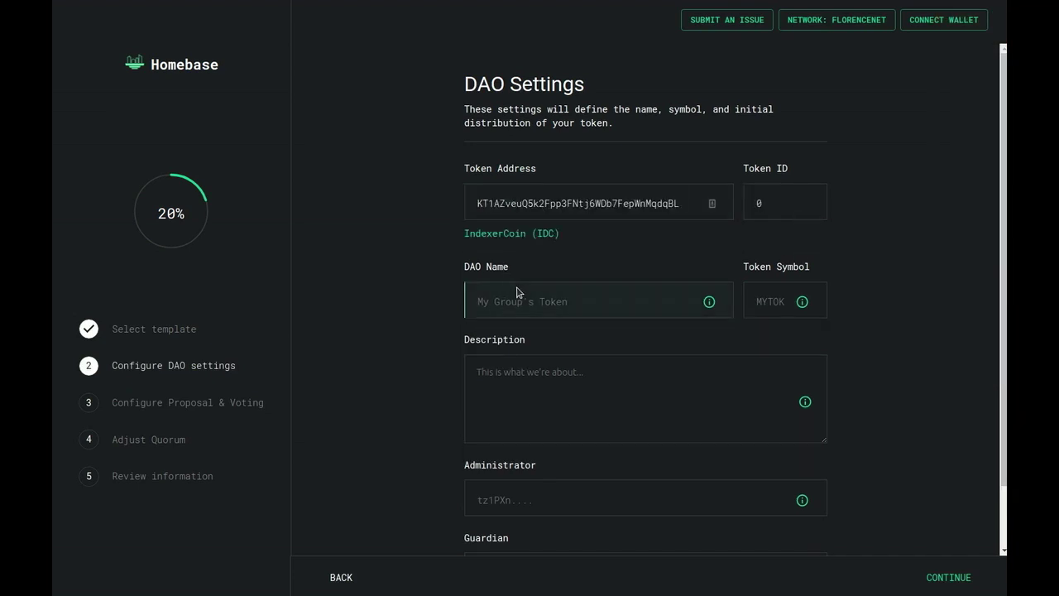
text(My DAO)
click(761, 305)
text(MYDAO)
click(685, 376)
text(M)
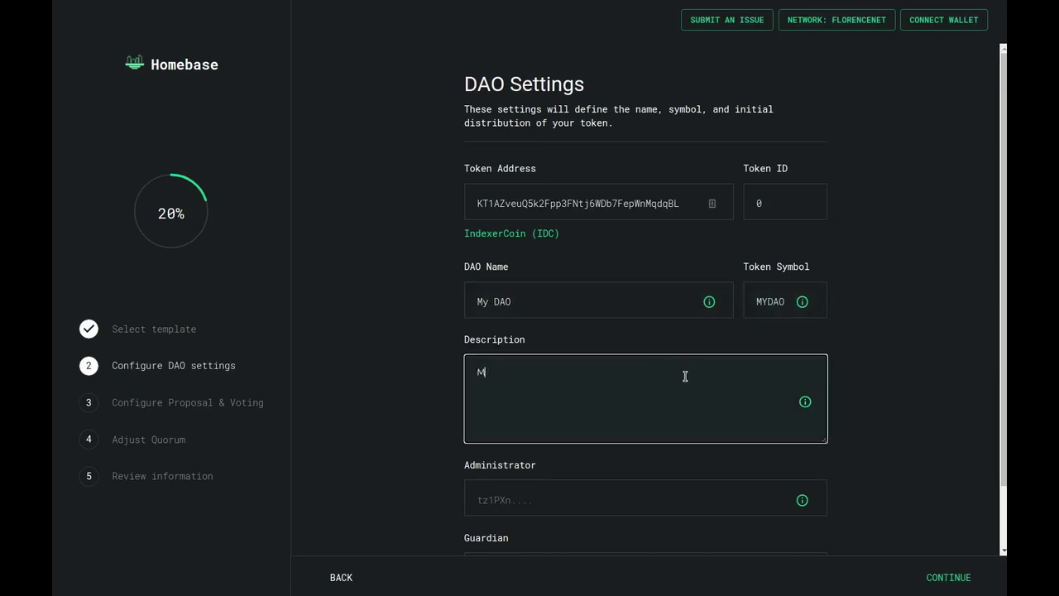
text(y DAO description)
Paste the wallet address as Administrator and Guardian, then continue to Proposals & Voting
scroll(842, 343, down, 1)
scroll(843, 343, down, 1)
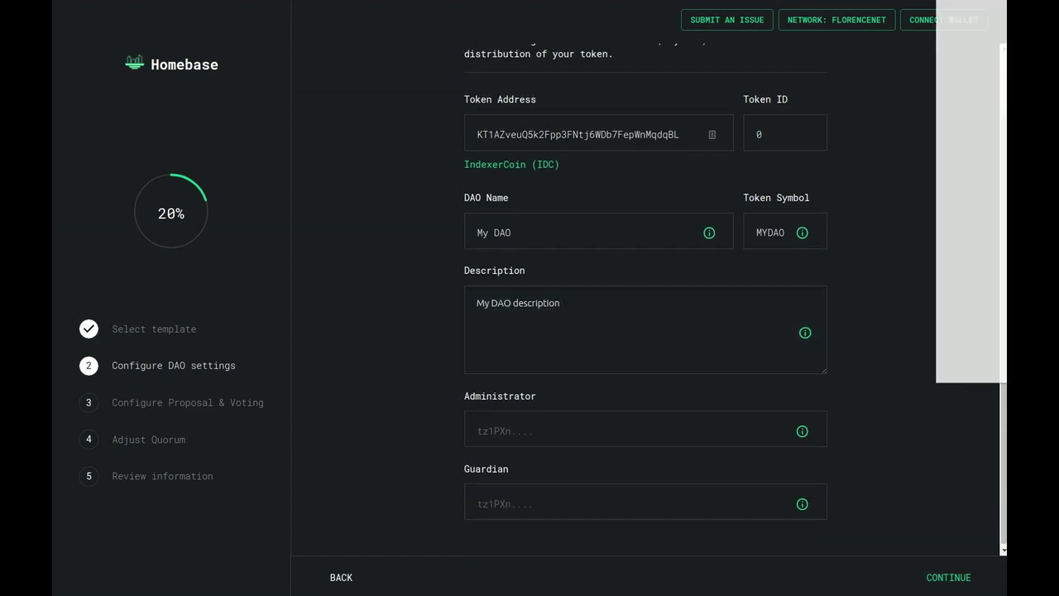
click(629, 506)
click(527, 429)
click(550, 503)
click(948, 576)
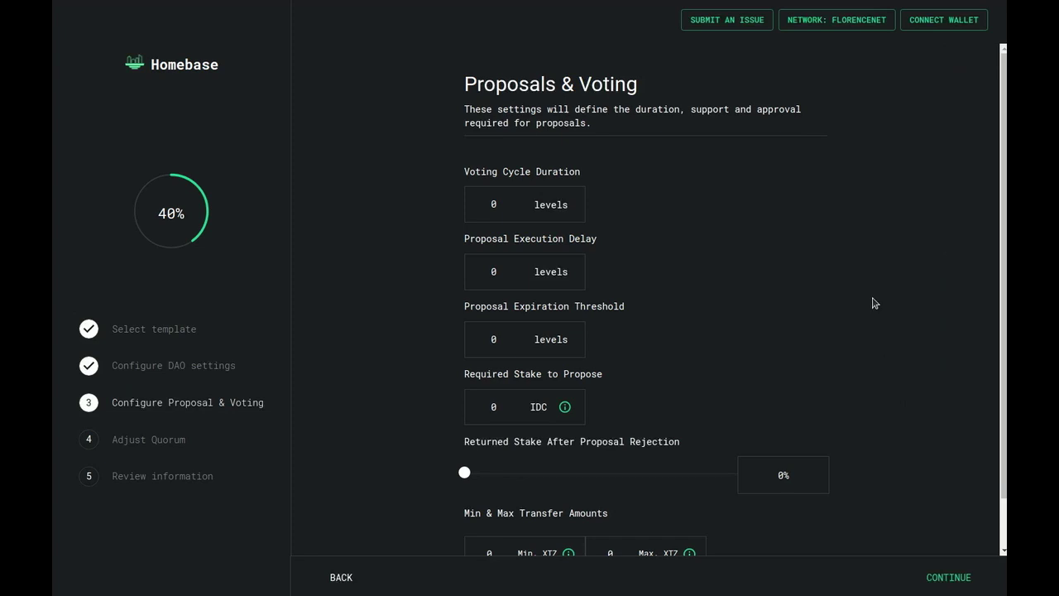
Enter 50 for Voting Cycle Duration, 101 for Execution Delay and 151 for Expiration Threshold
click(511, 200)
drag(510, 204, 487, 201)
text(50)
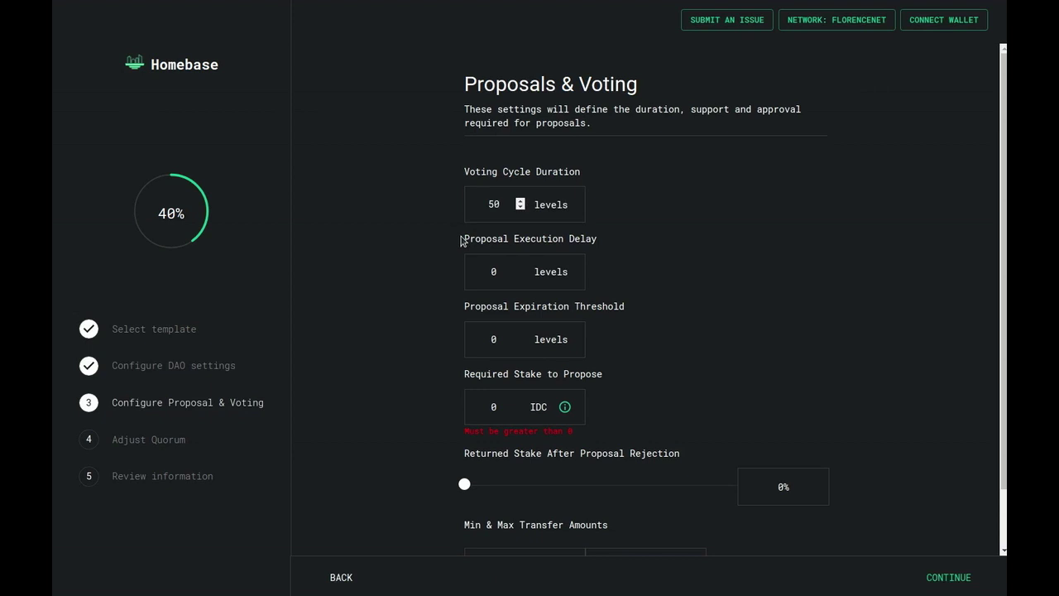
drag(463, 239, 610, 239)
click(635, 237)
double_click(469, 268)
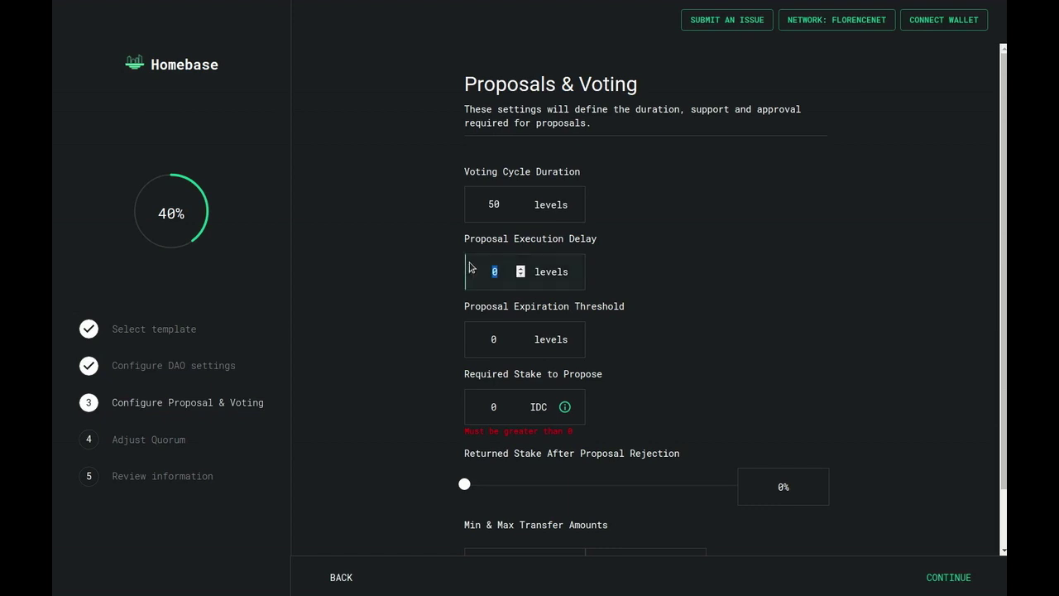
text(101)
drag(461, 314, 637, 308)
click(662, 304)
double_click(473, 336)
text(151)
click(683, 305)
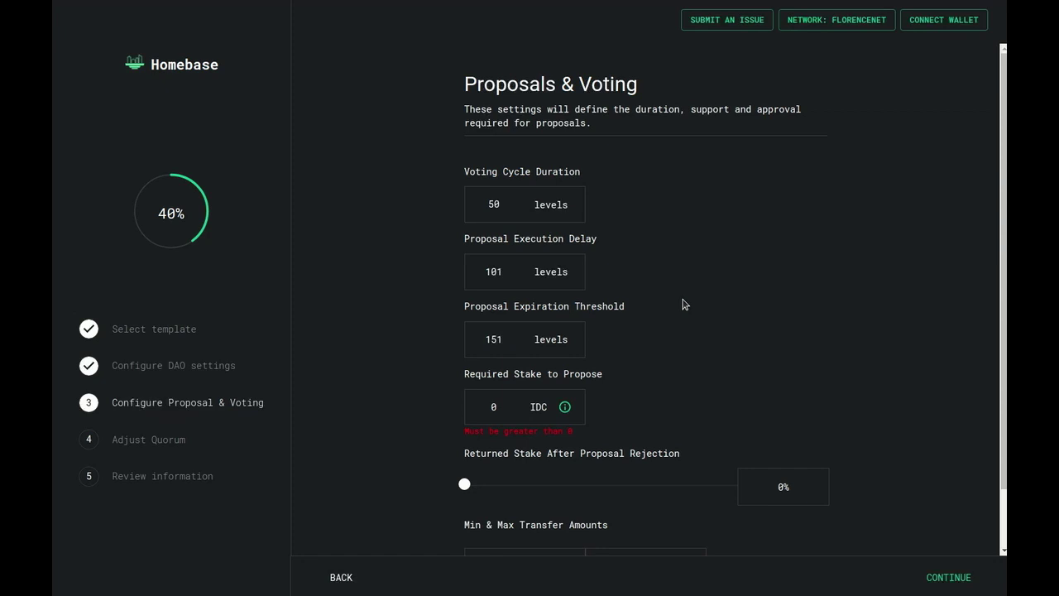
Set Required Stake to 10 IDC and the Returned Stake slider to 51%
scroll(579, 358, up, 1)
scroll(580, 358, down, 1)
double_click(494, 406)
text(10)
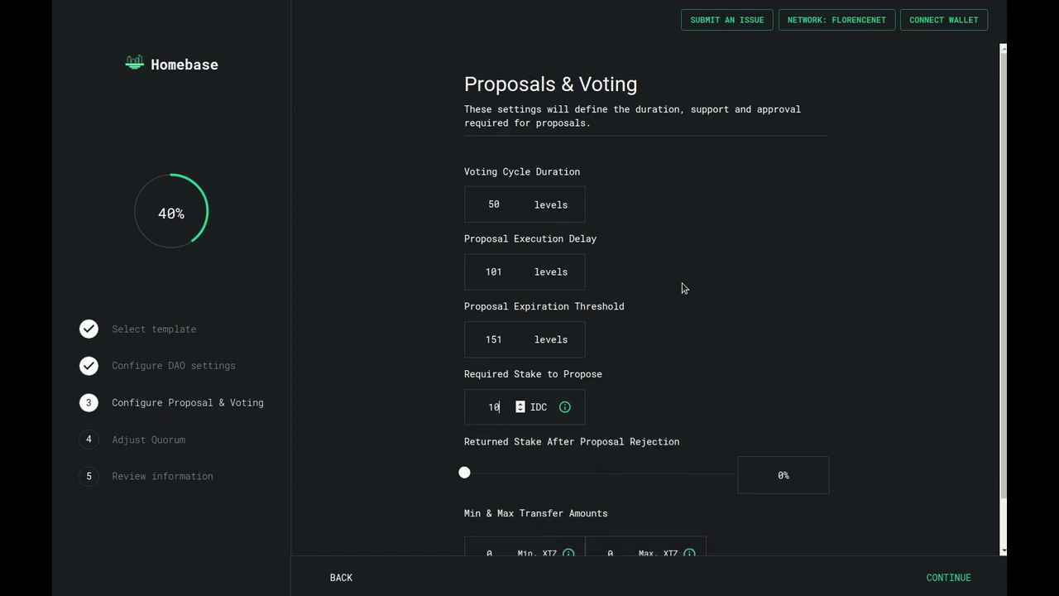
scroll(681, 289, down, 1)
drag(596, 419, 609, 419)
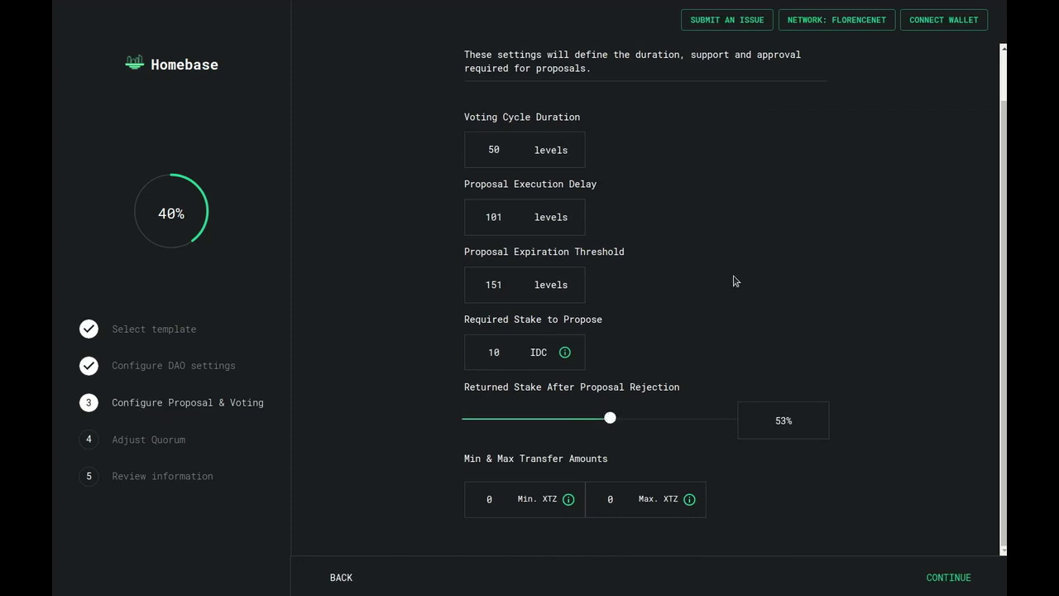
drag(613, 419, 605, 419)
Cap Max XTZ transfers at 100 and continue to the quorum step
scroll(747, 280, up, 1)
scroll(744, 277, down, 1)
click(618, 498)
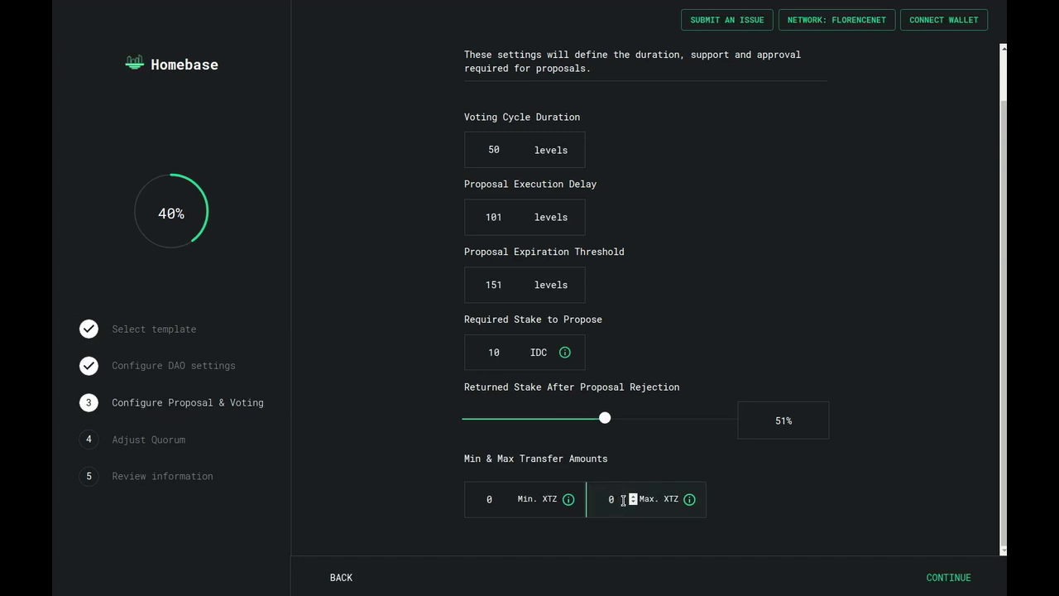
drag(622, 500, 598, 498)
text(100)
scroll(730, 362, up, 1)
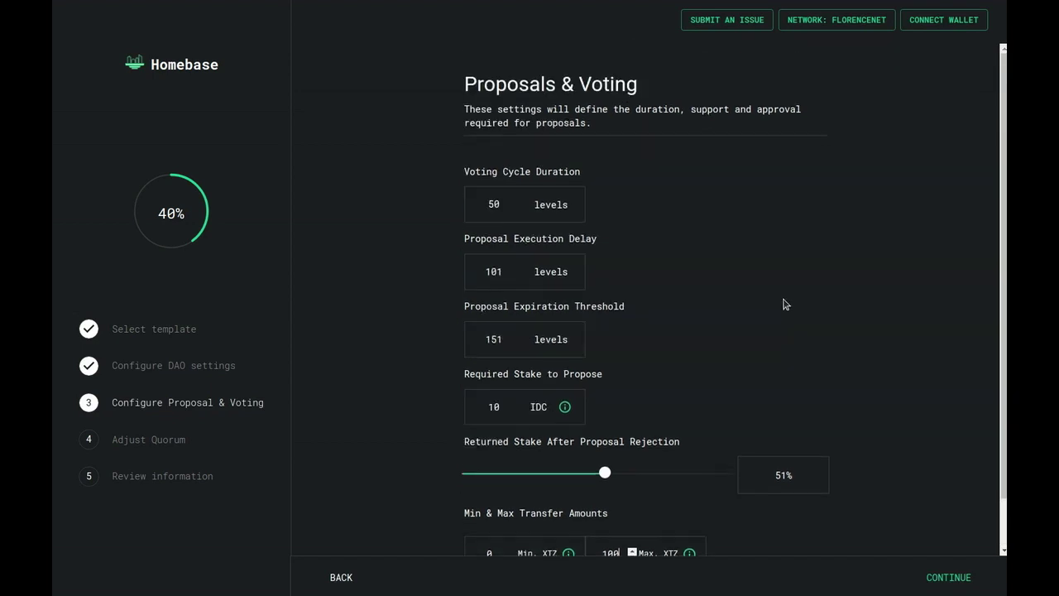
click(965, 581)
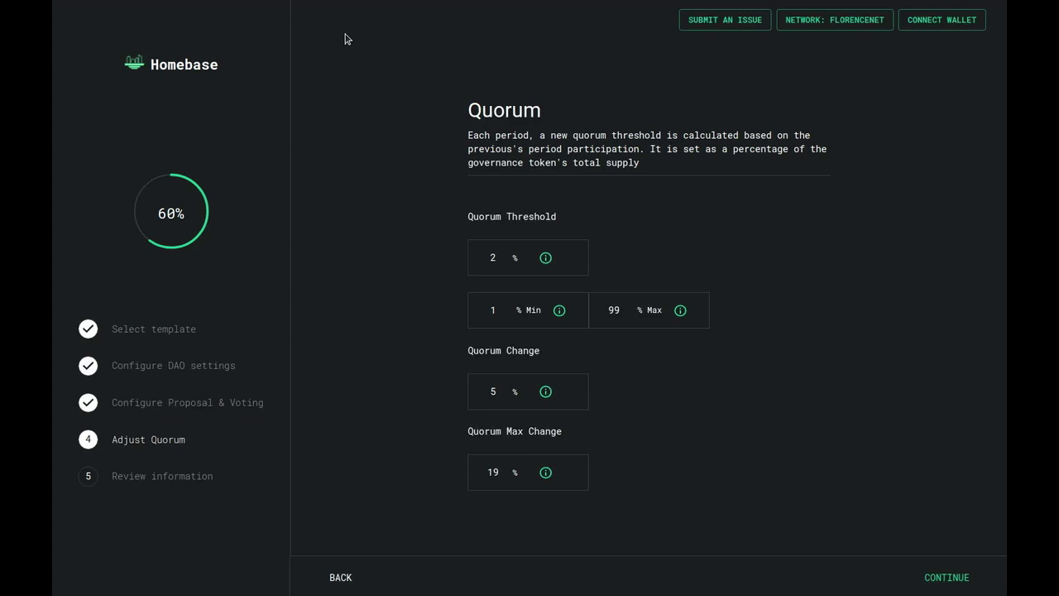
Keep the default quorum threshold, minimum and maximum values and continue to review
click(495, 259)
click(503, 306)
click(615, 303)
click(953, 582)
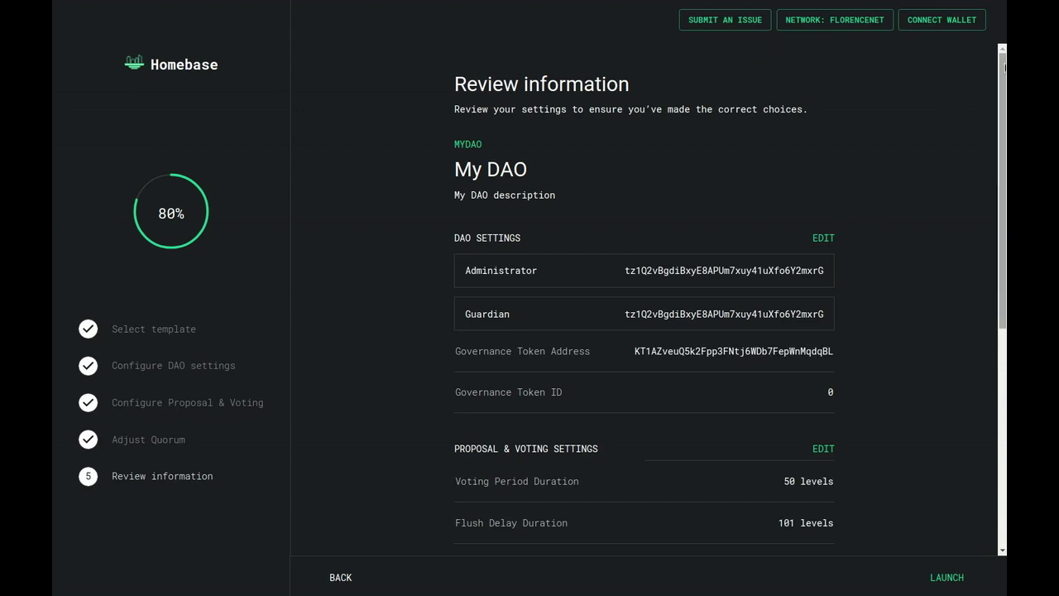
scroll(959, 254, down, 4)
scroll(953, 281, down, 1)
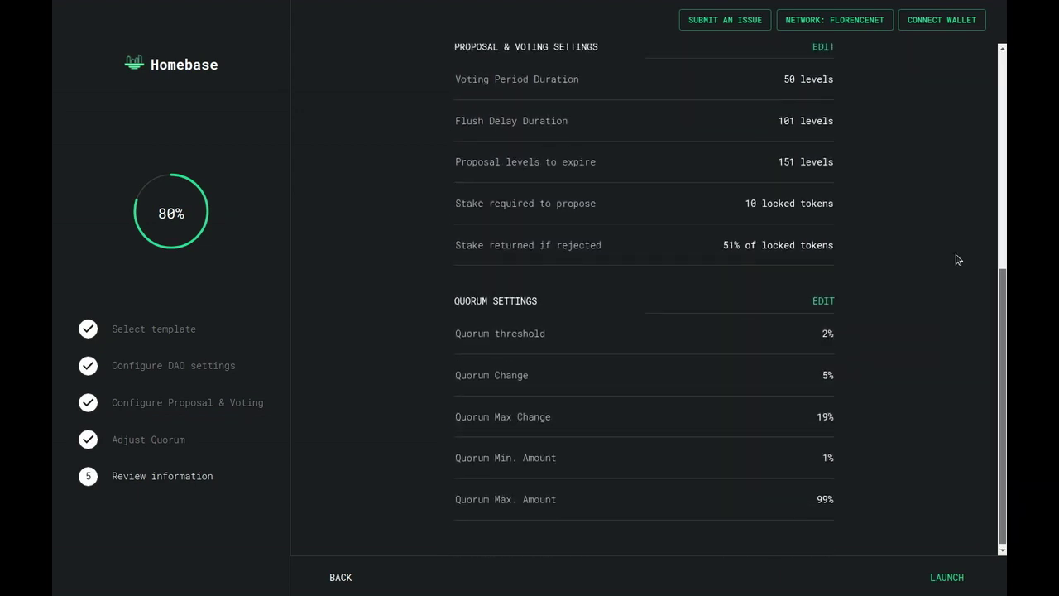
scroll(959, 165, up, 5)
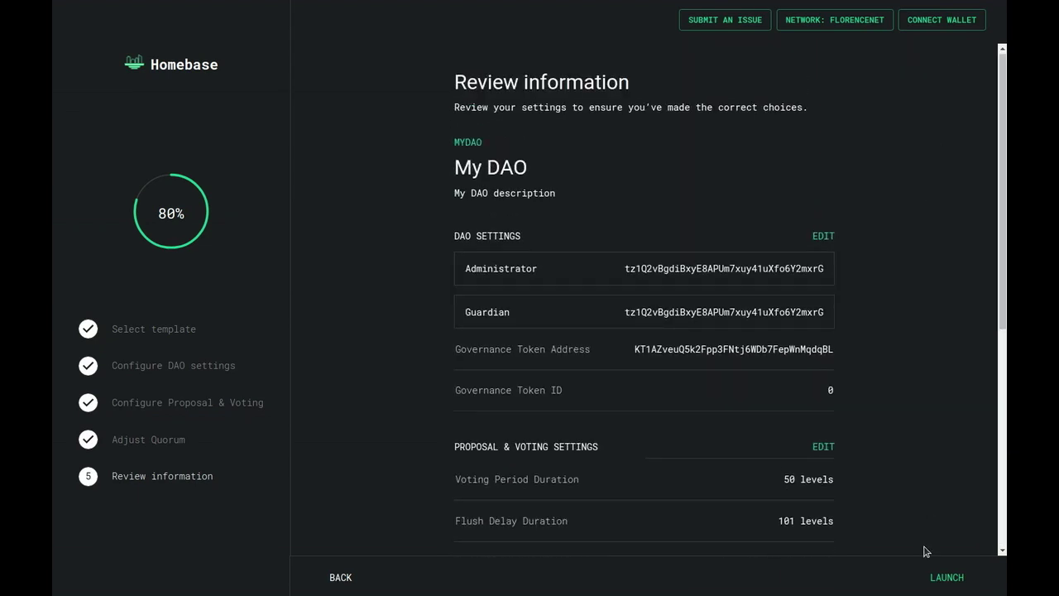
Launch My DAO and connect the Temple wallet through the Beacon dialog
click(951, 578)
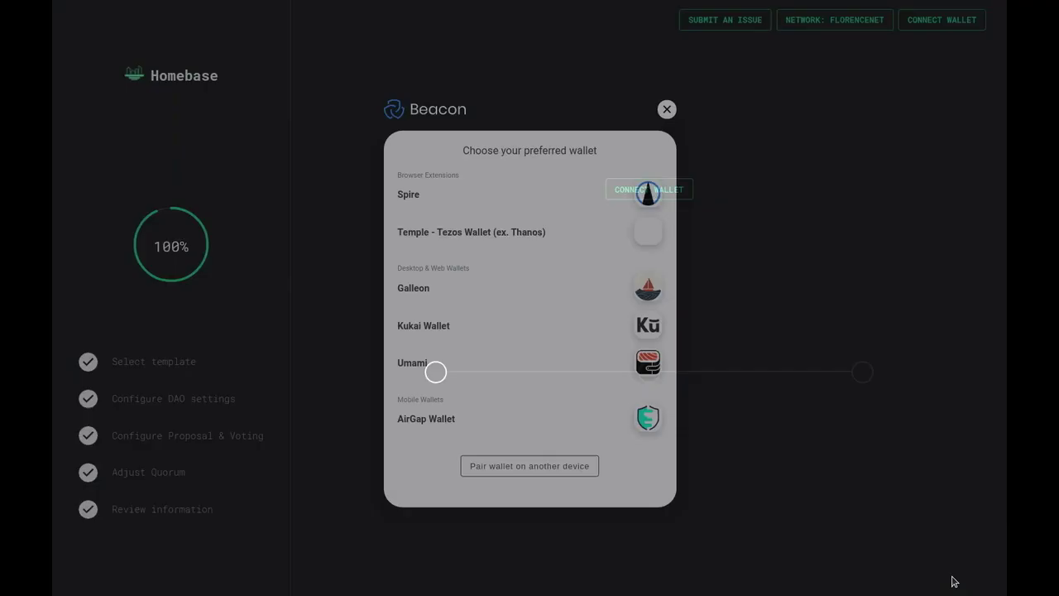
click(647, 231)
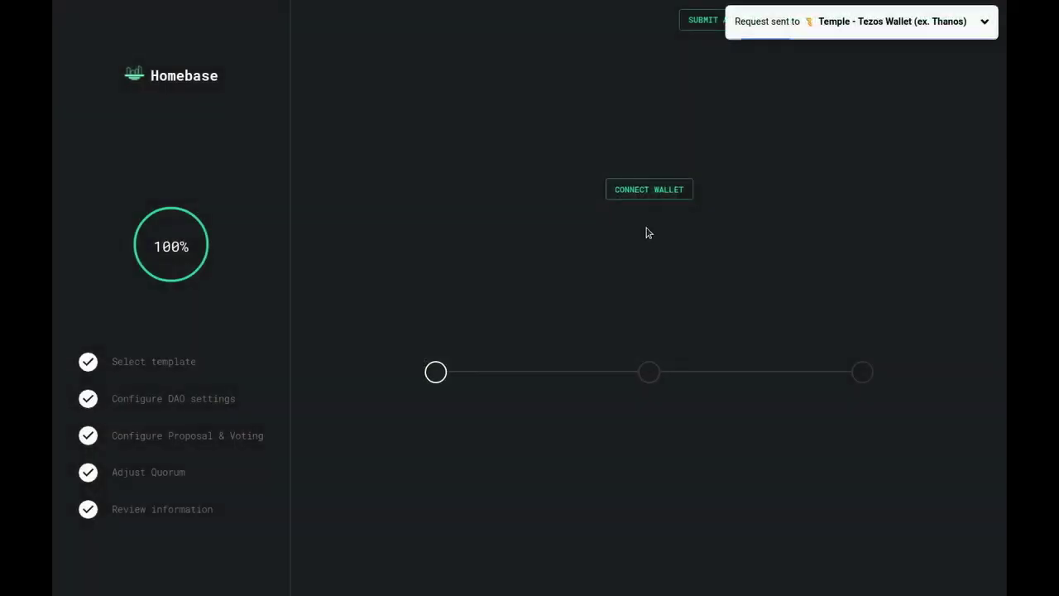
click(736, 470)
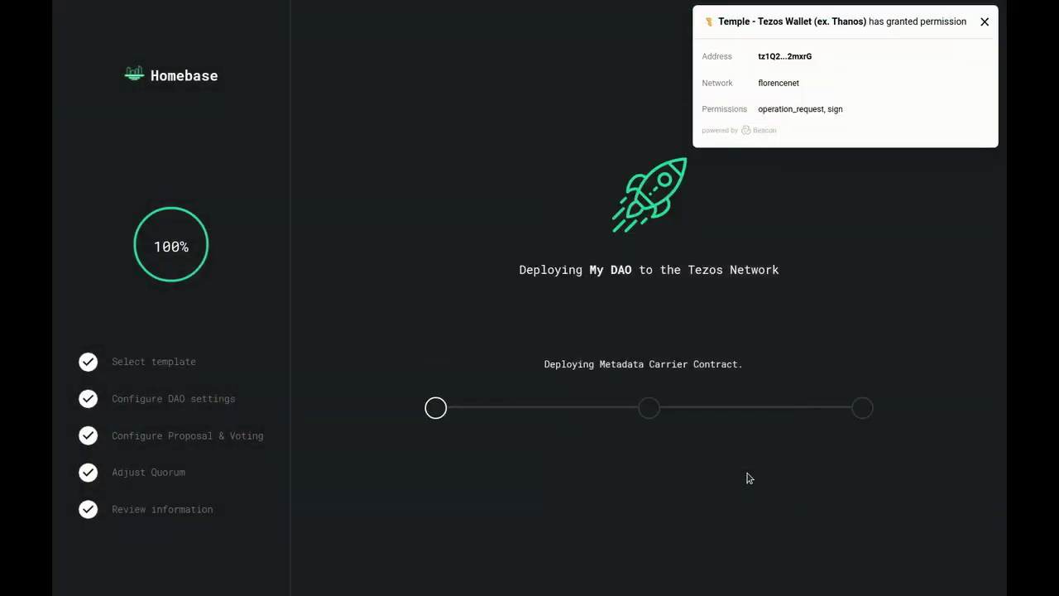
click(985, 23)
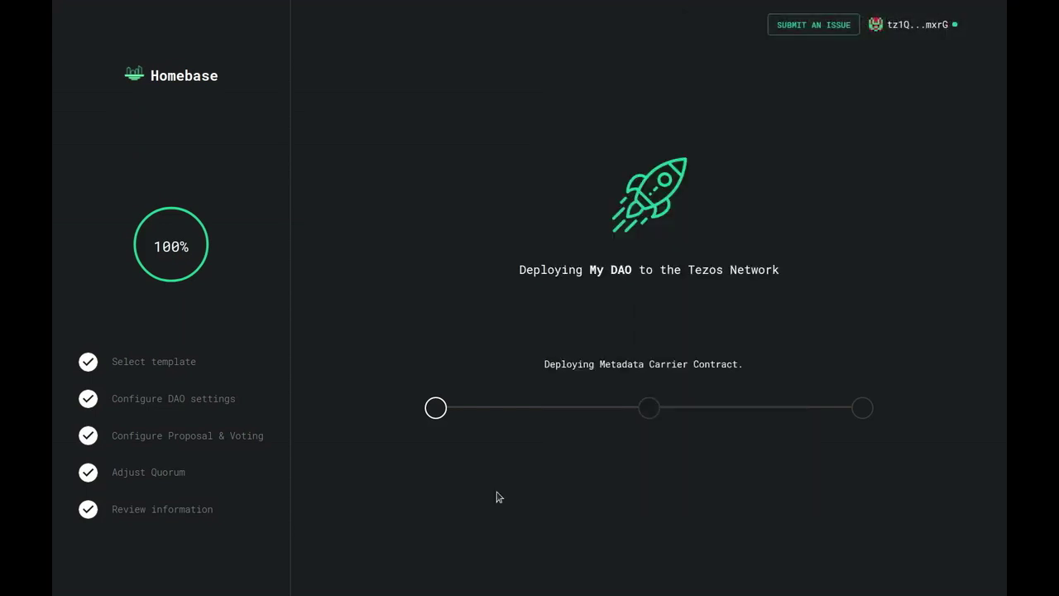
Confirm the pending deployment operation in Temple and dismiss the notice
mouse_move(260, 584)
click(291, 533)
click(739, 470)
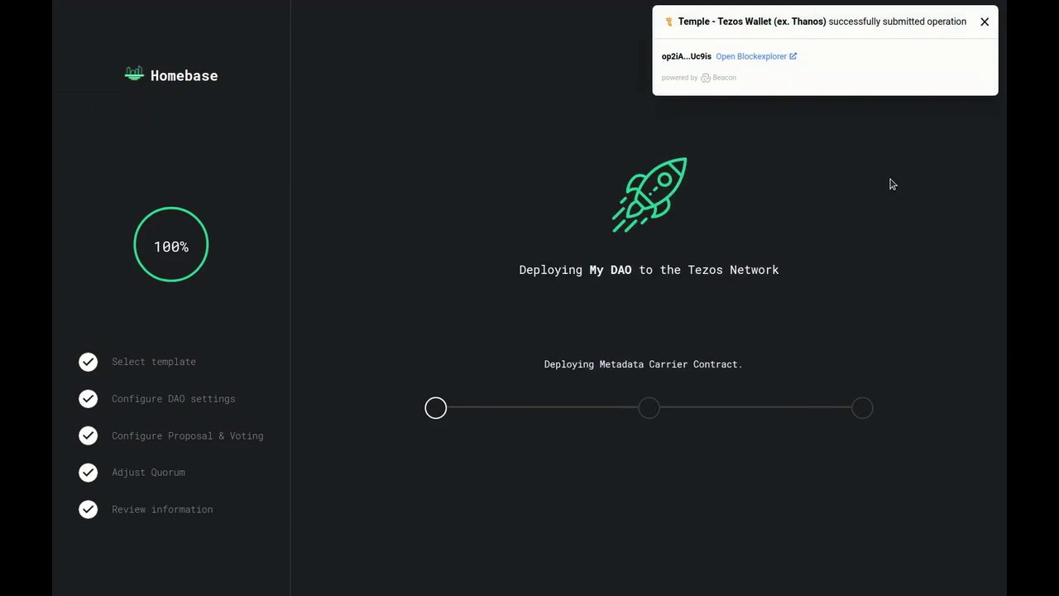
click(984, 22)
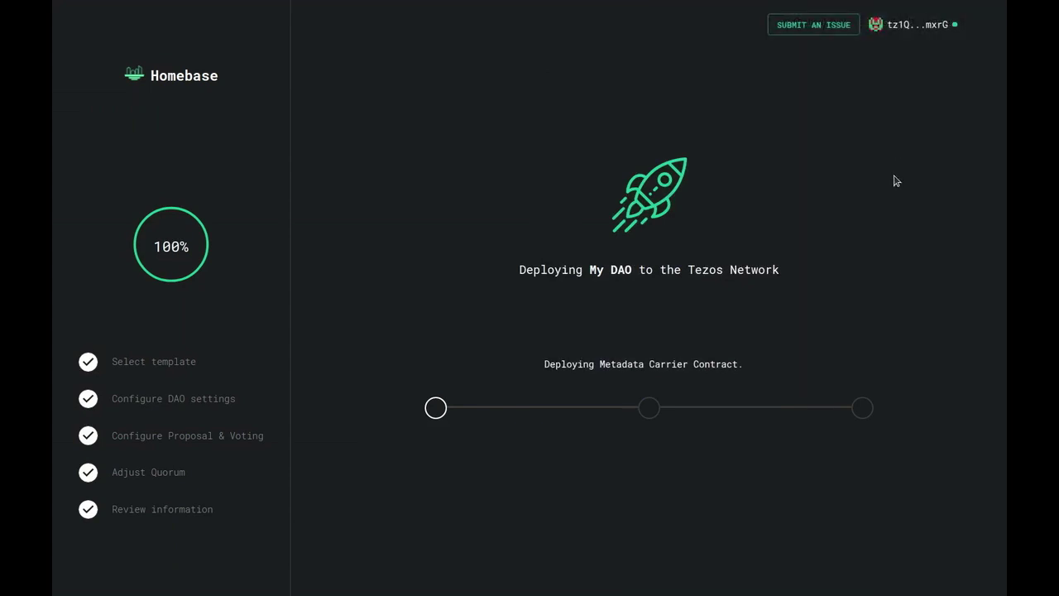
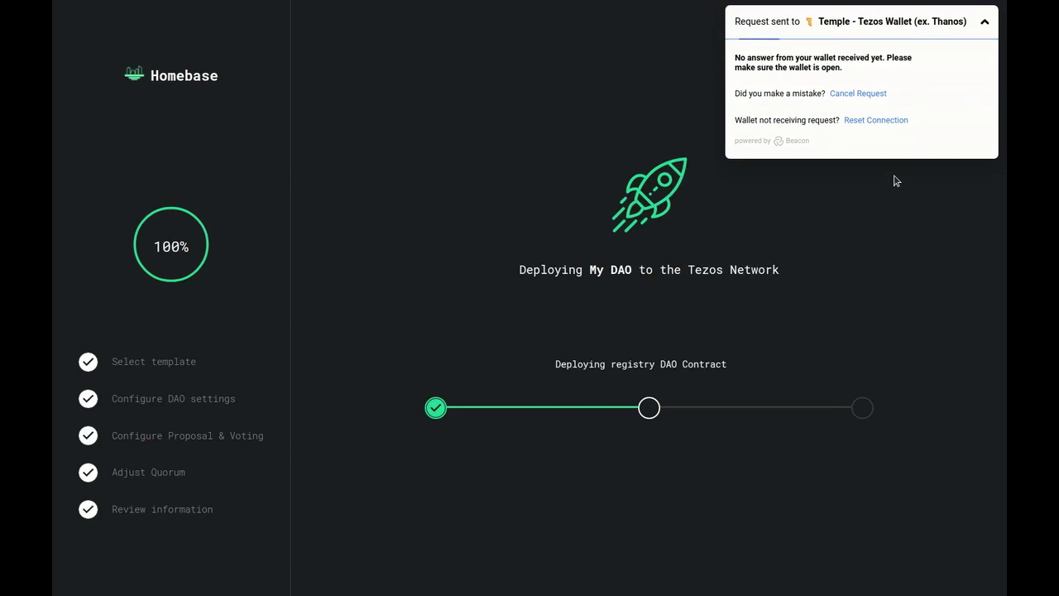
Collapse the Beacon 'Request sent to Temple' notification while My DAO deploys
click(983, 22)
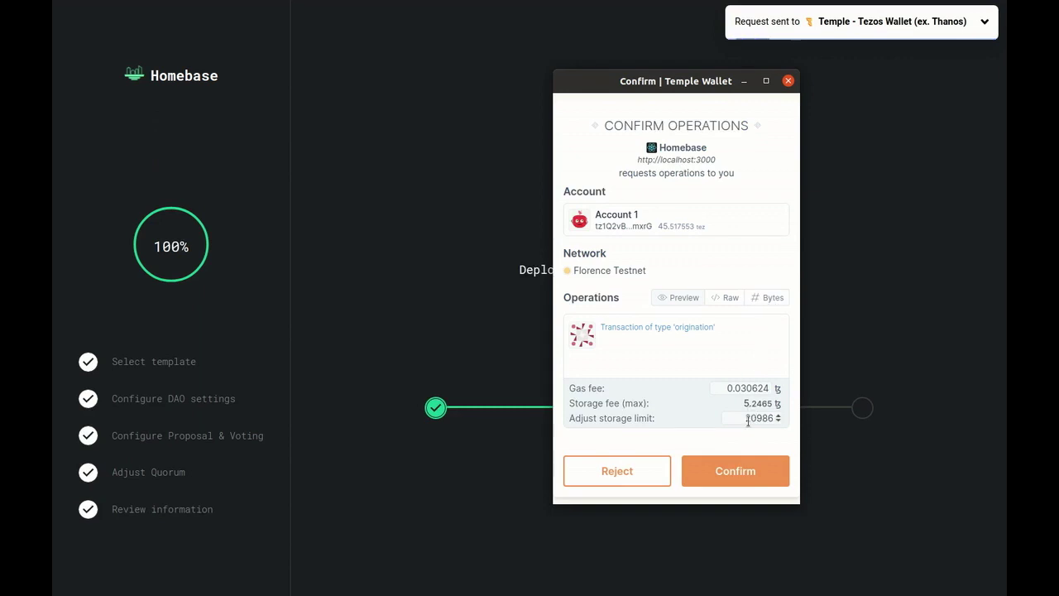
Confirm the Florence Testnet origination operation with its 0.030624 gas fee in Temple Wallet
click(741, 468)
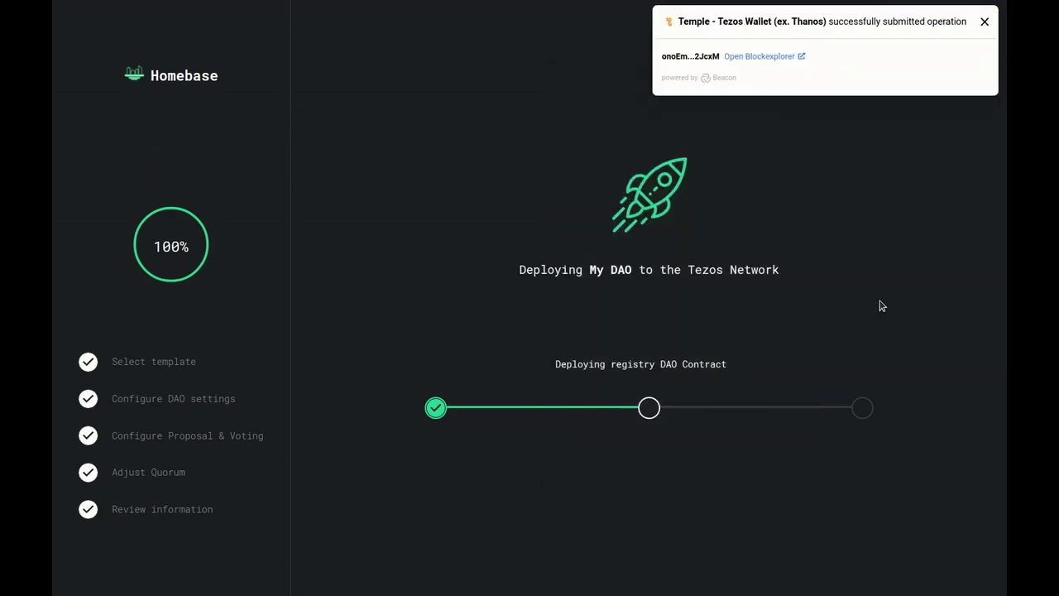
Dismiss the Temple success notice and, once deployment completes, go to the My DAO page
click(981, 21)
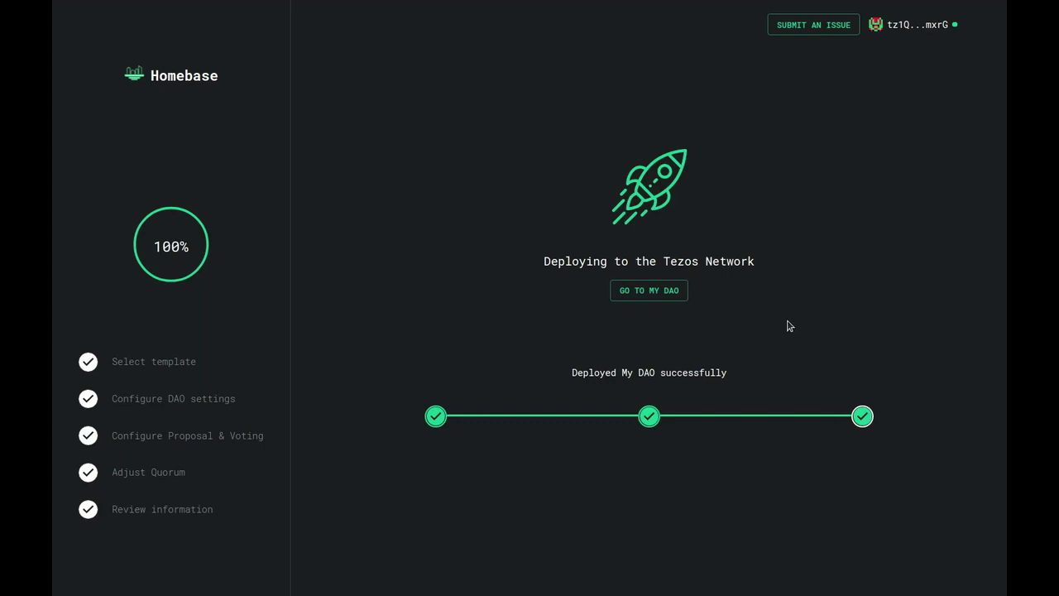
click(661, 298)
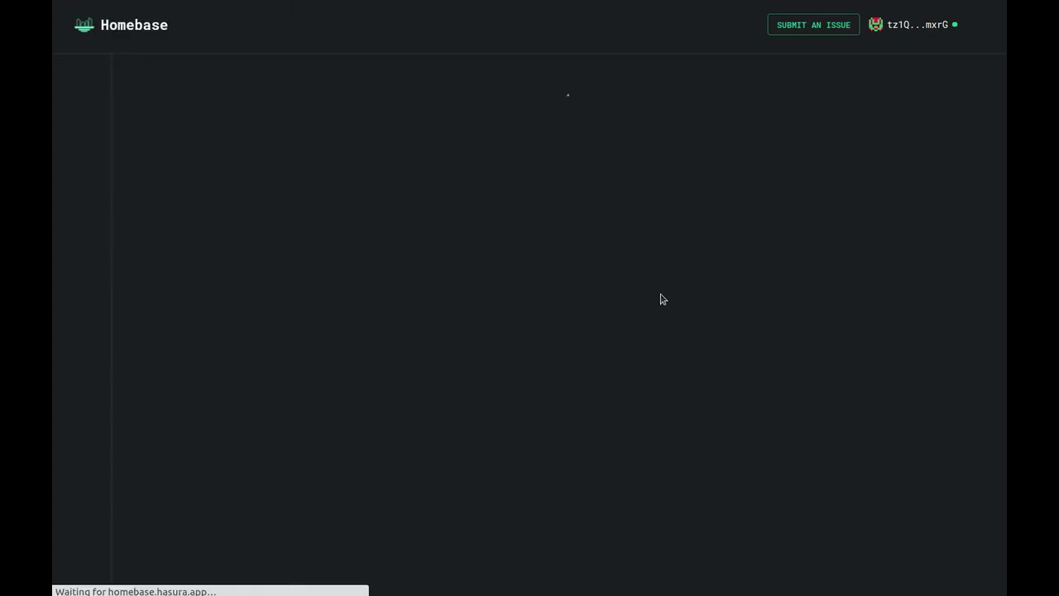